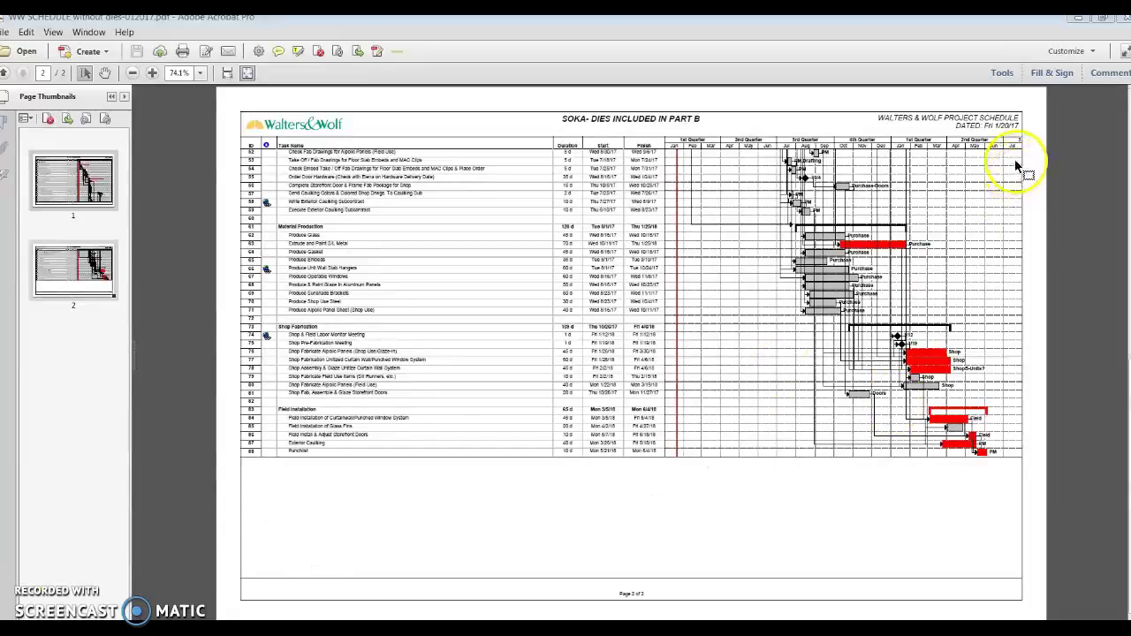
click(1083, 23)
click(1083, 21)
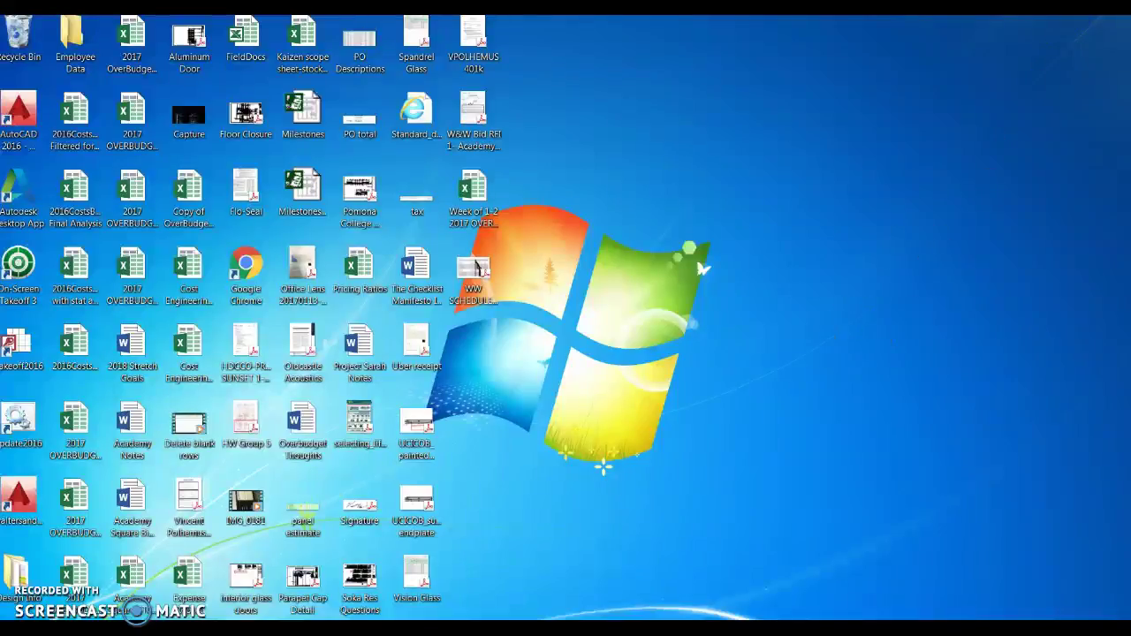
click(298, 606)
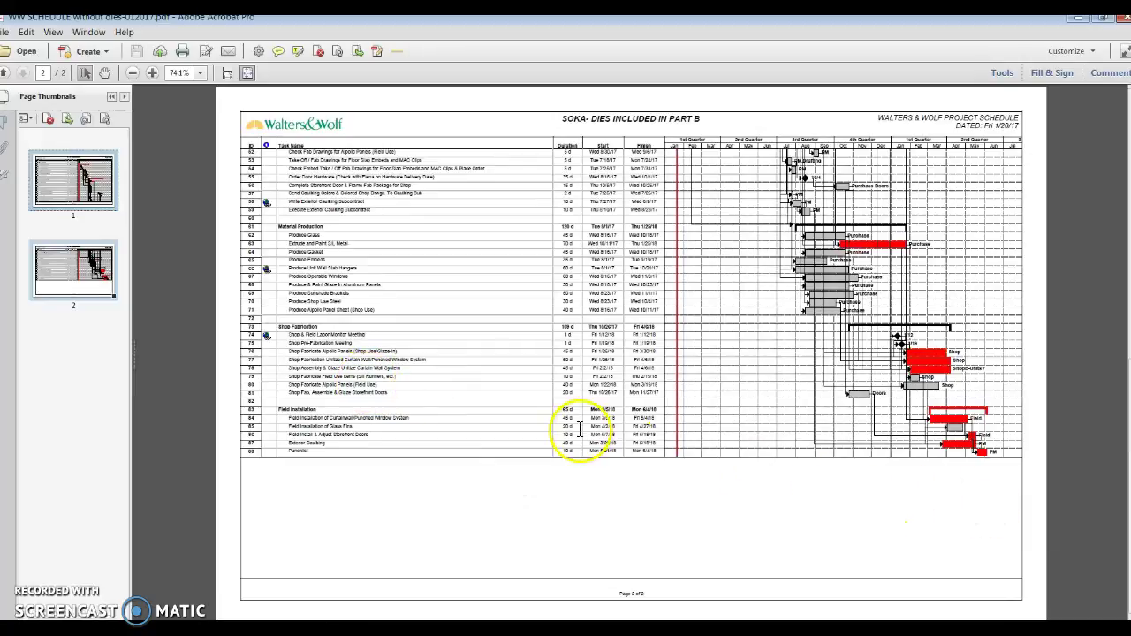
click(1126, 622)
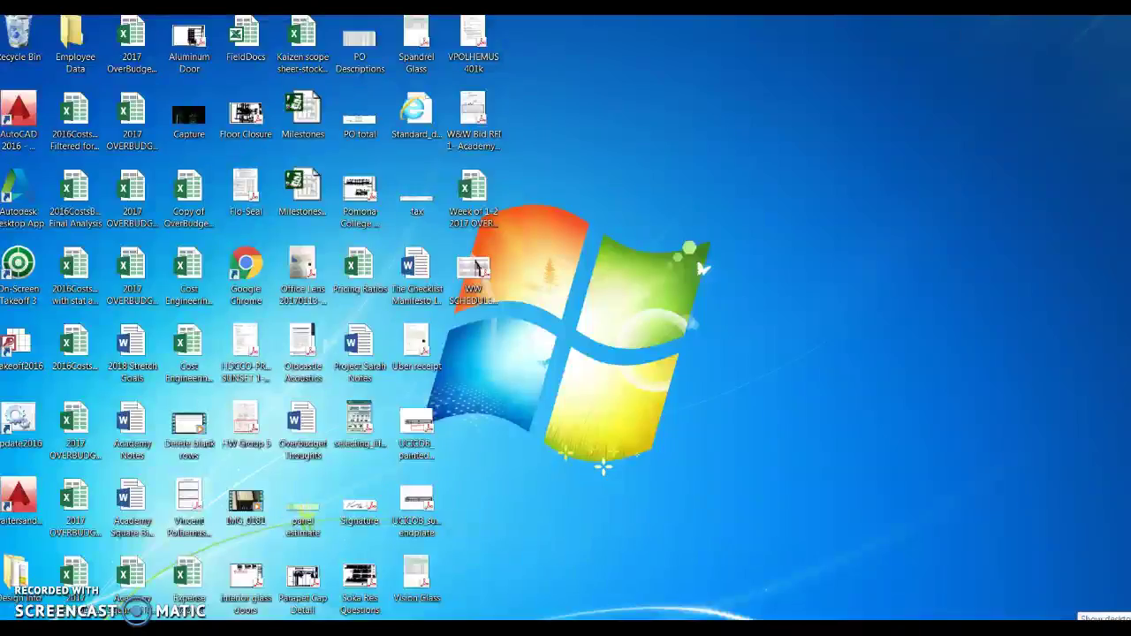
double_click(475, 265)
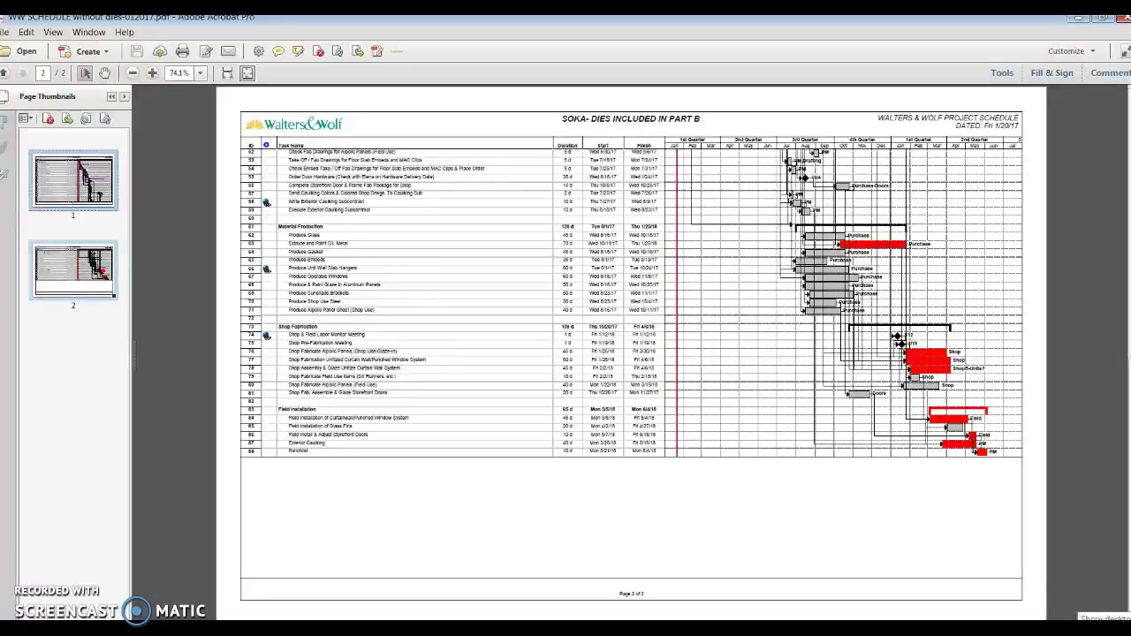